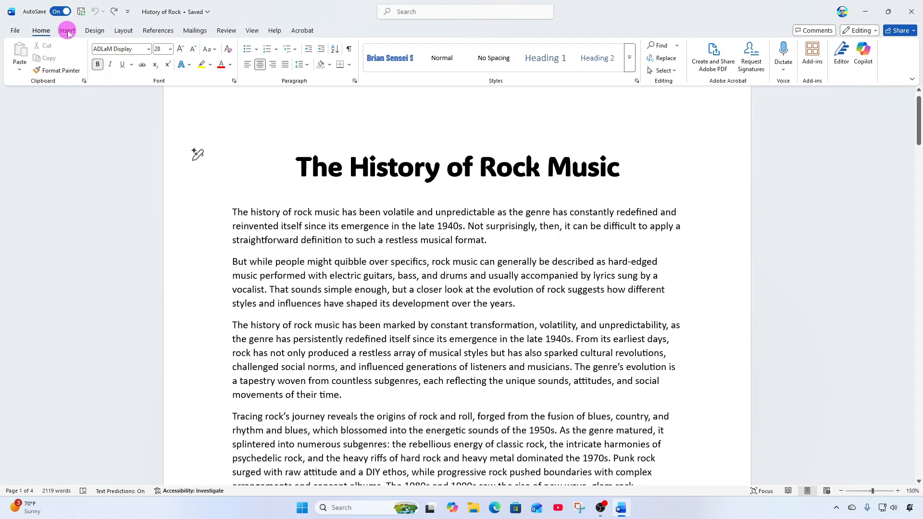
# - Insert the 'History of Rock Banner' picture from this device below the title, then deselect it
pyautogui.click(67, 32)
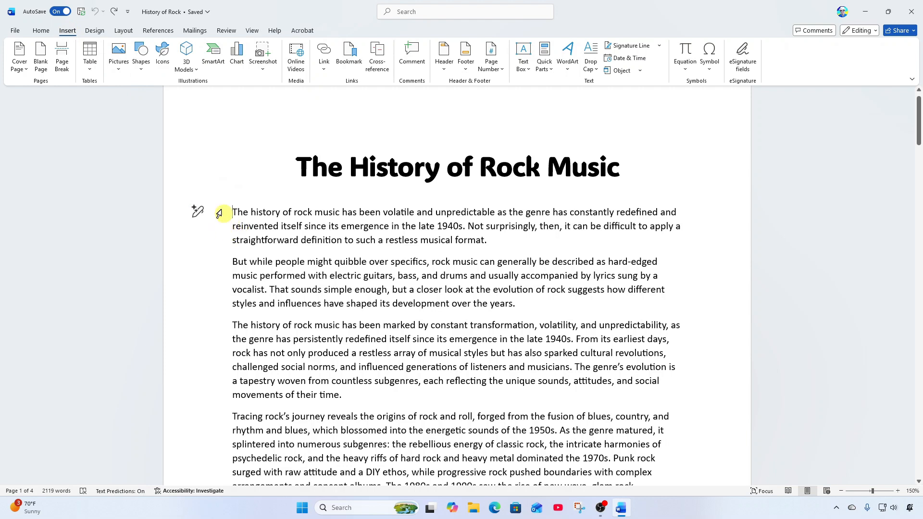
pyautogui.click(119, 70)
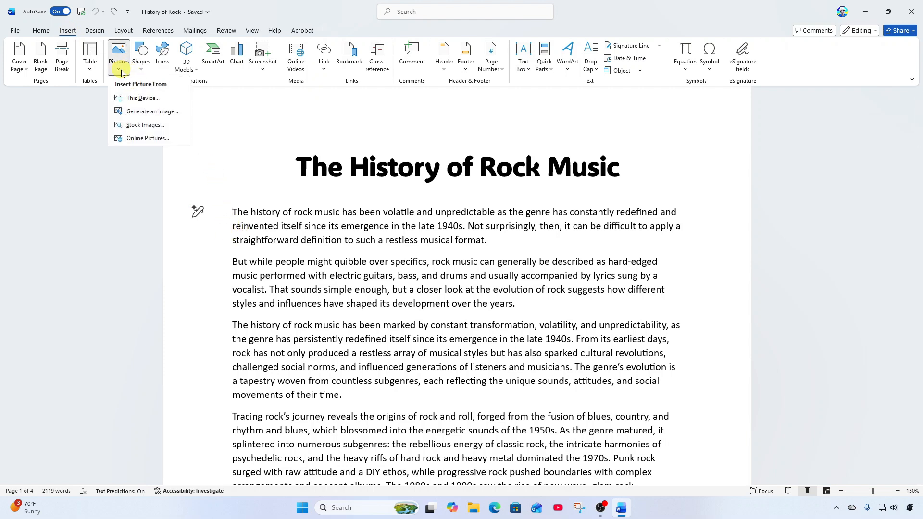
pyautogui.click(166, 101)
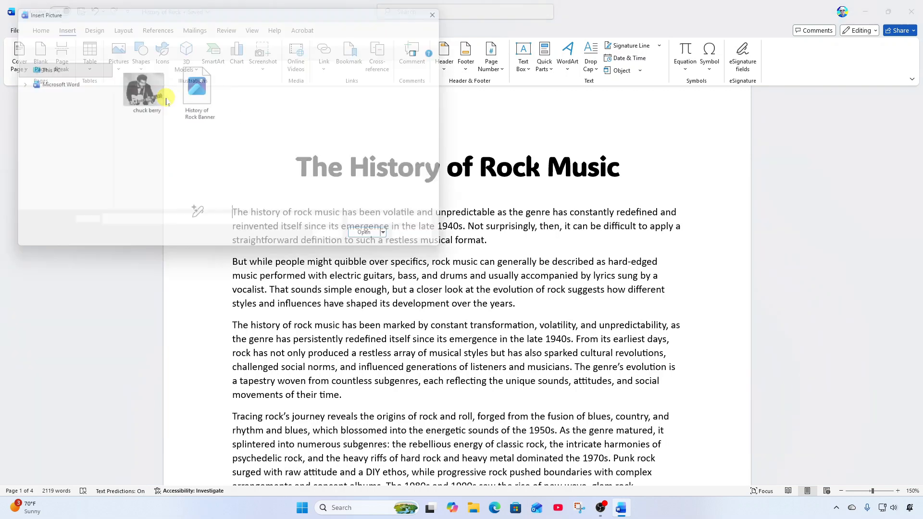
pyautogui.click(201, 101)
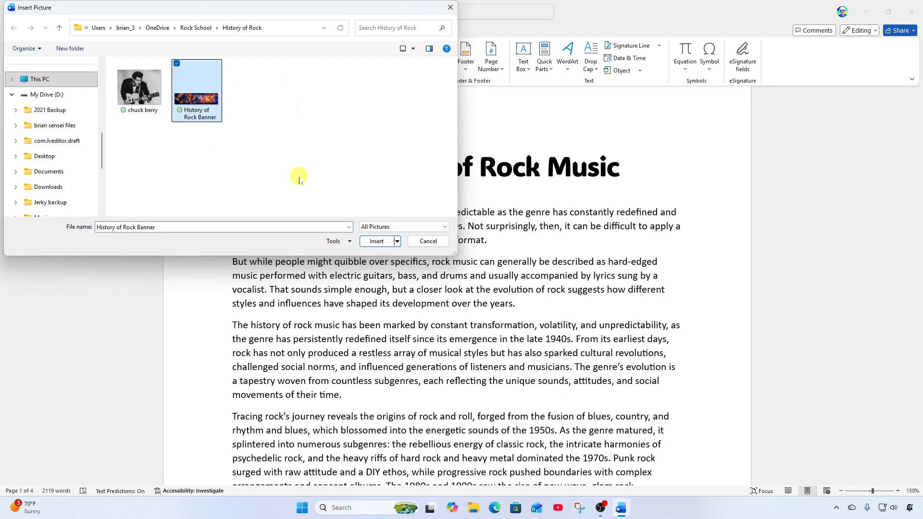
pyautogui.click(376, 241)
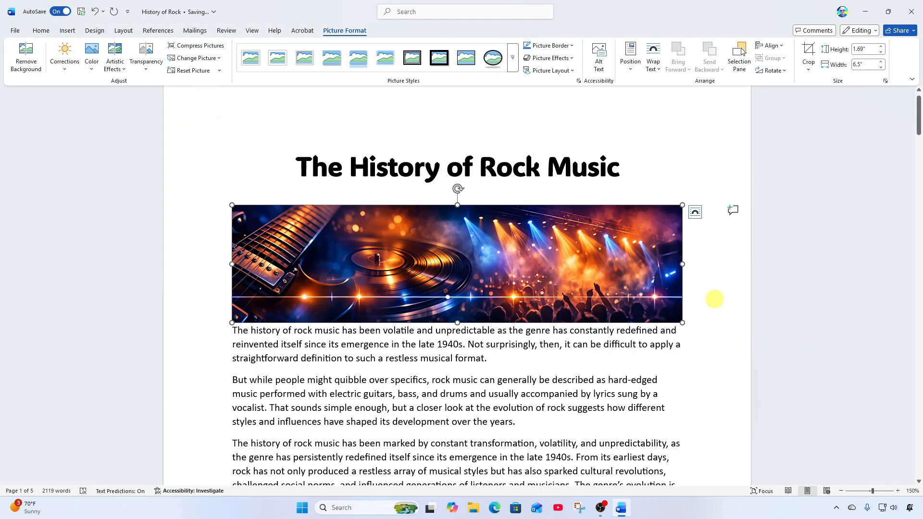
pyautogui.click(714, 299)
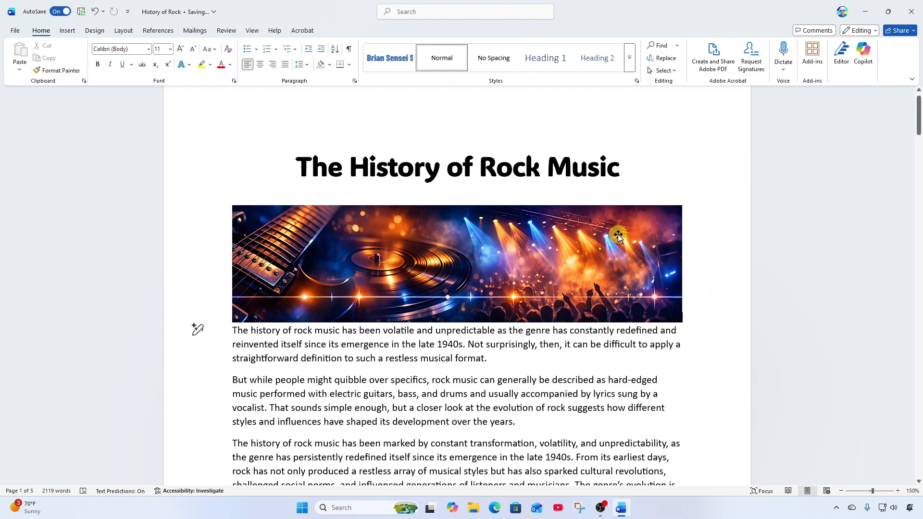
# - Scroll down to the Rock's Origins (1940s-1960s) heading on page 2
pyautogui.scroll(-3, 722, 268)
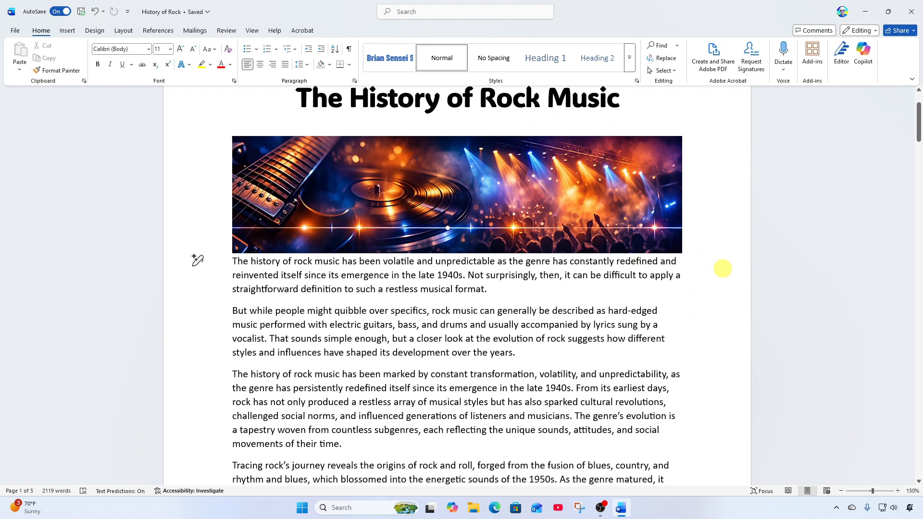
pyautogui.scroll(-2, 722, 268)
pyautogui.scroll(3, 722, 268)
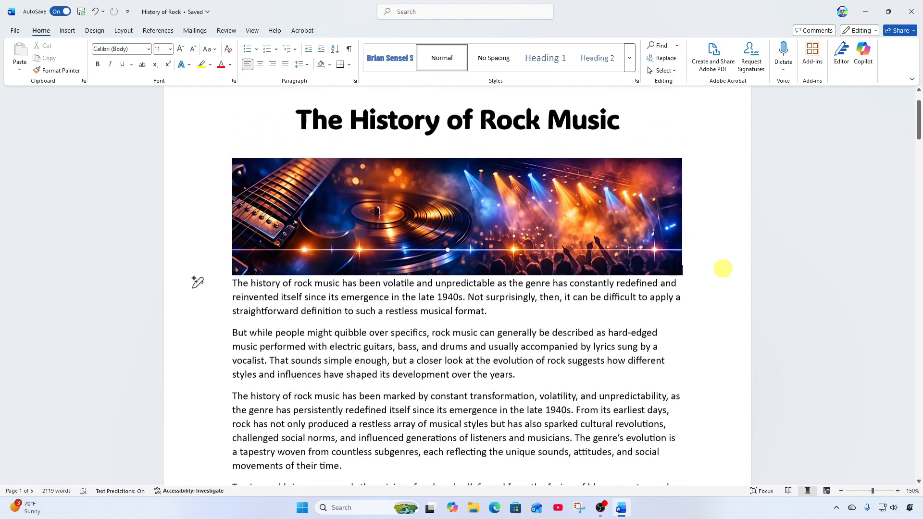
pyautogui.scroll(1, 723, 268)
pyautogui.scroll(1, 572, 394)
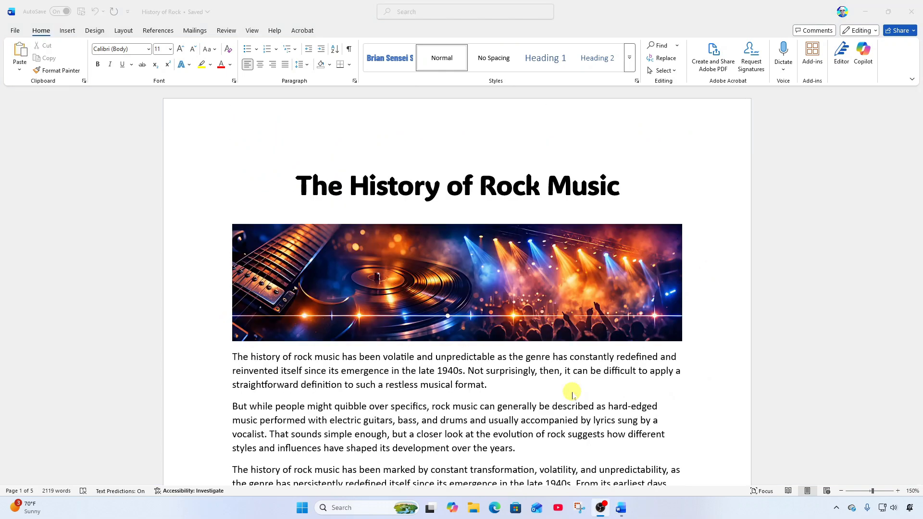
pyautogui.scroll(-9, 572, 394)
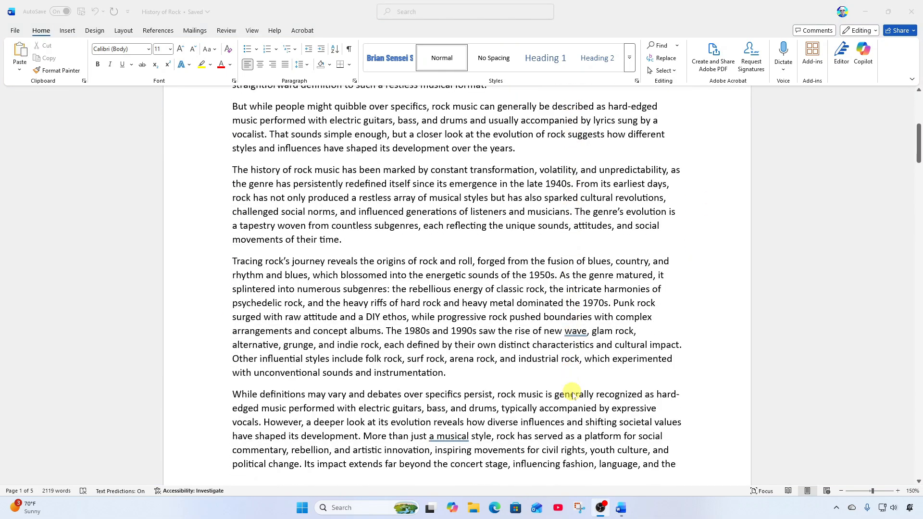
pyautogui.scroll(-11, 572, 394)
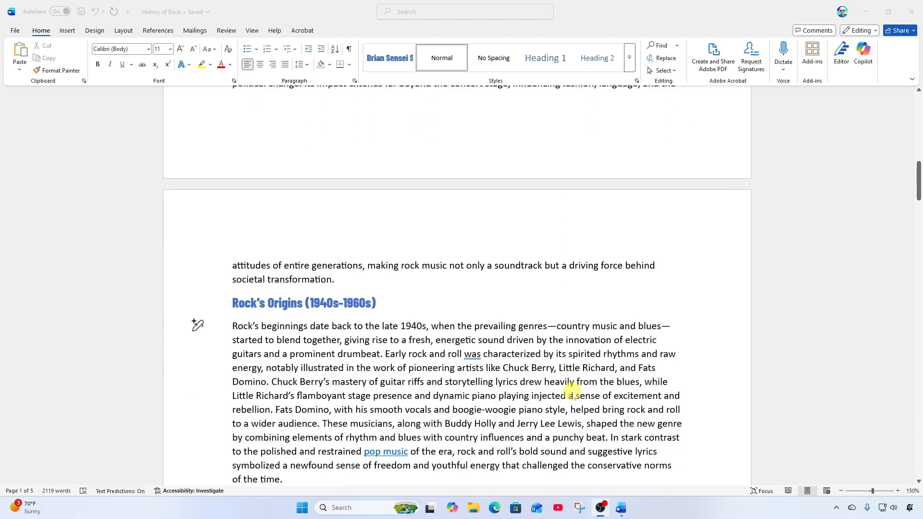
pyautogui.scroll(-4, 572, 394)
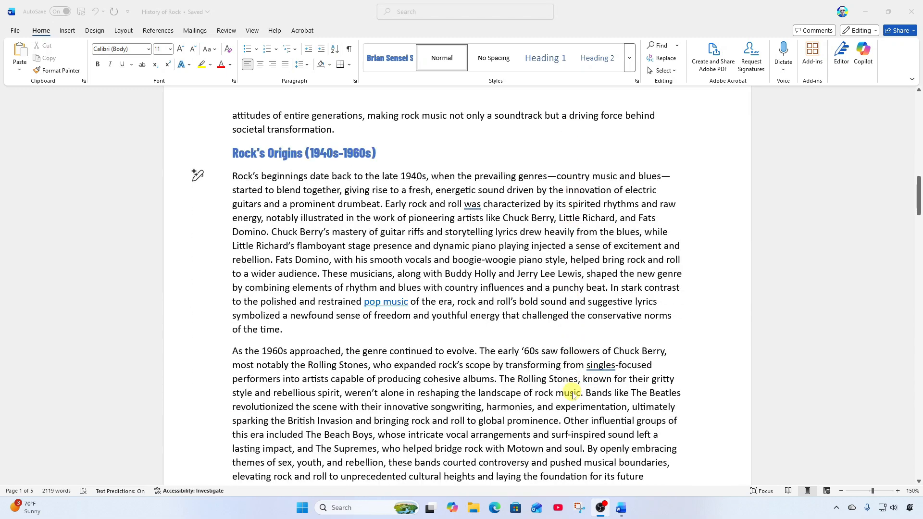
pyautogui.scroll(-1, 572, 394)
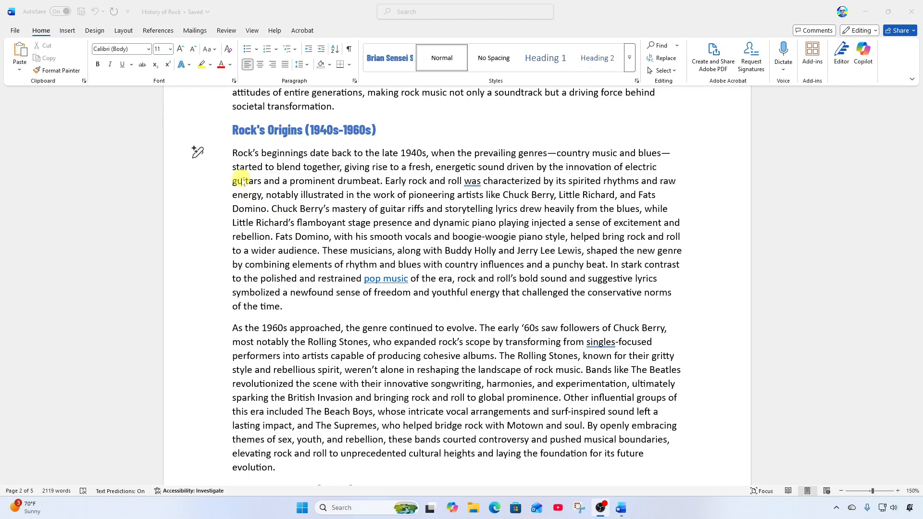
# - Insert the 'chuck berry' photo from this device before the 'Rock's beginnings' paragraph
pyautogui.click(232, 154)
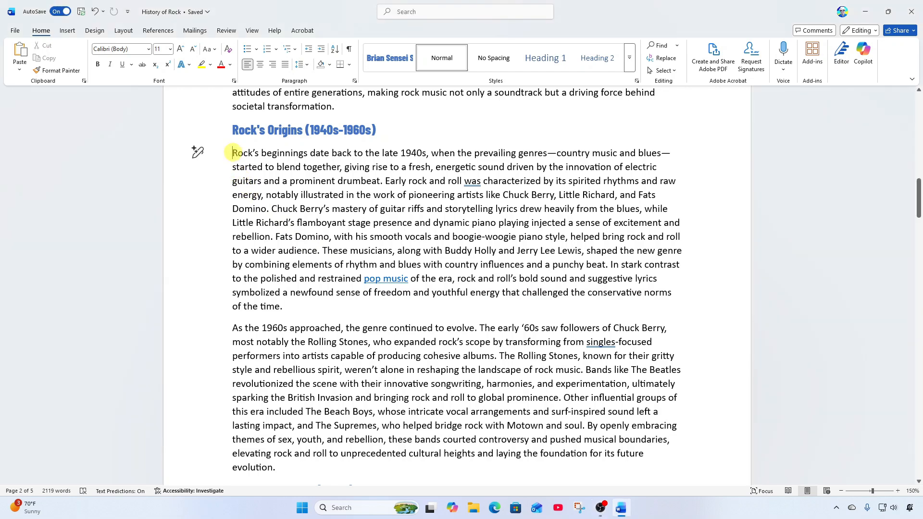
pyautogui.click(68, 32)
pyautogui.click(118, 57)
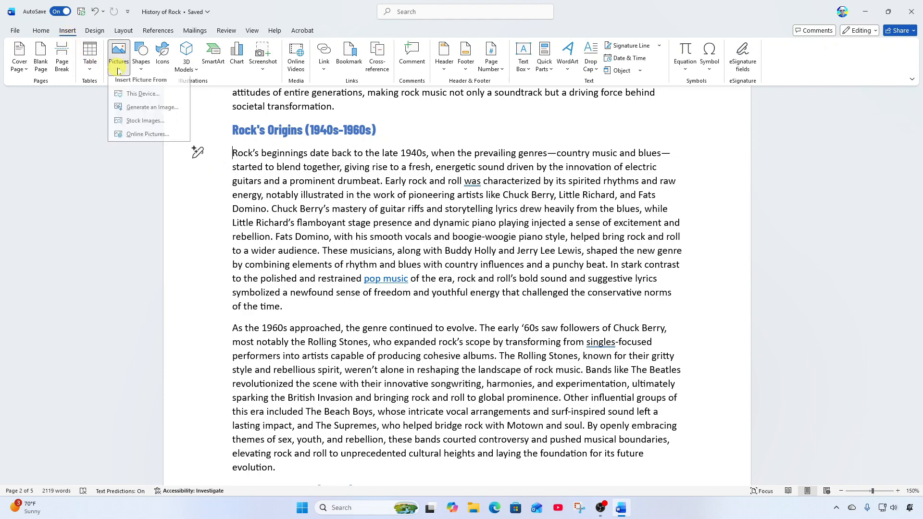
pyautogui.click(161, 100)
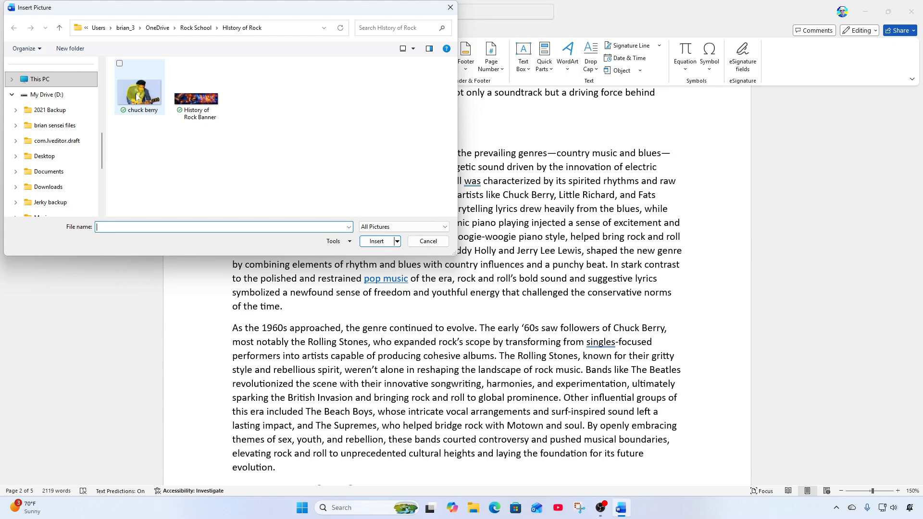
pyautogui.click(138, 97)
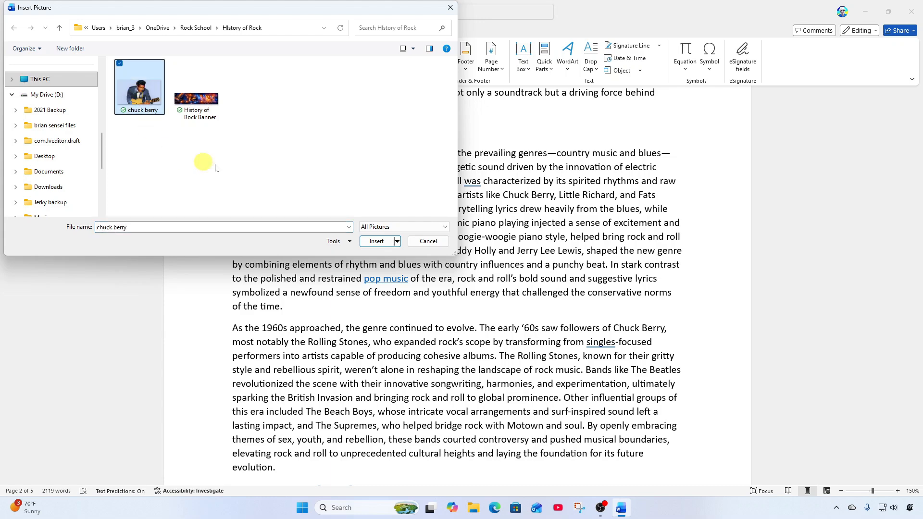
pyautogui.click(377, 241)
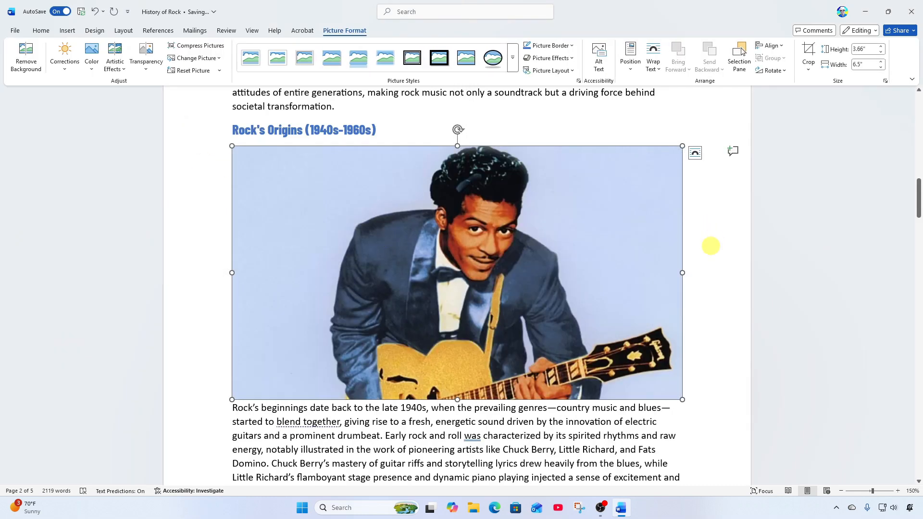
pyautogui.scroll(-3, 607, 249)
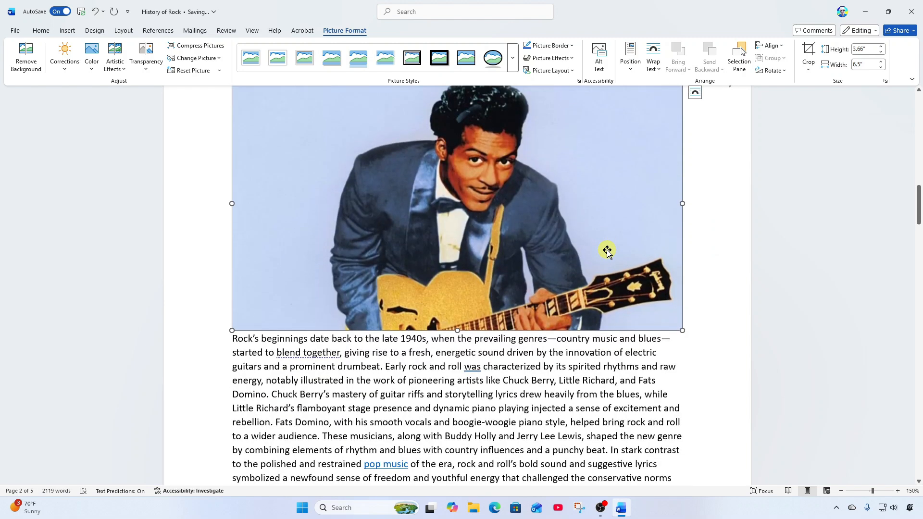
pyautogui.scroll(3, 607, 249)
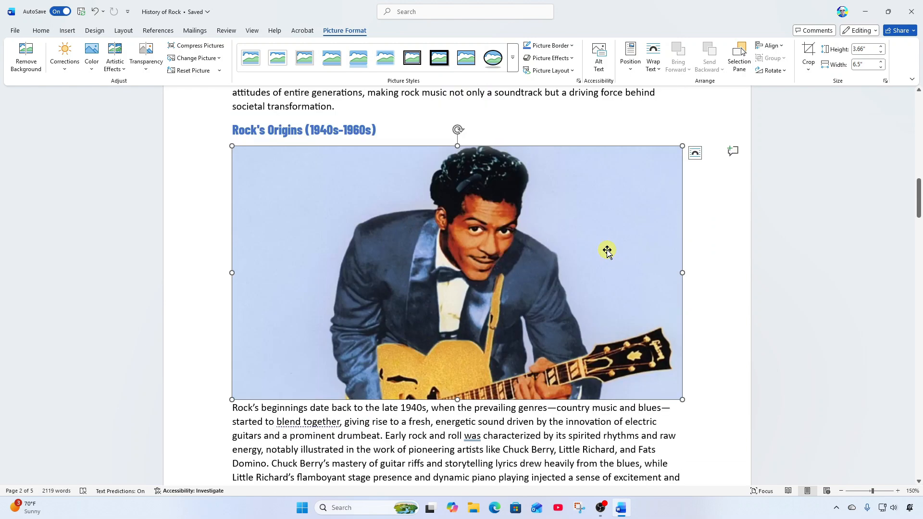
pyautogui.scroll(-1, 607, 249)
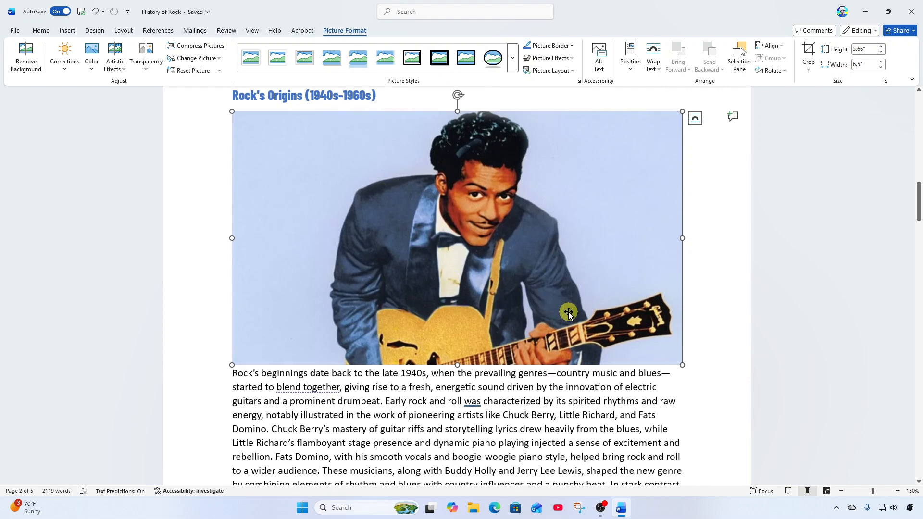
pyautogui.scroll(-1, 560, 327)
pyautogui.scroll(2, 559, 326)
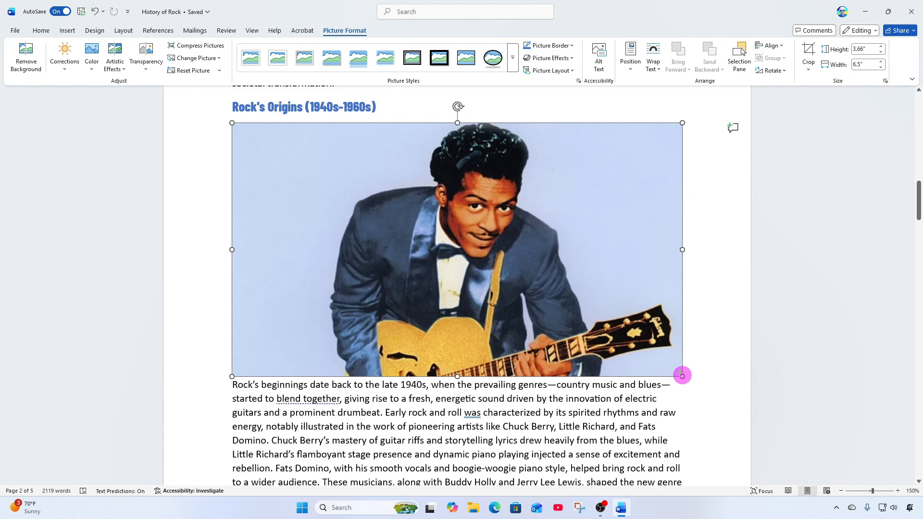
# - Shrink the Chuck Berry photo to about 3.17" wide by dragging its corner handle
pyautogui.moveTo(682, 375); pyautogui.dragTo(429, 247)
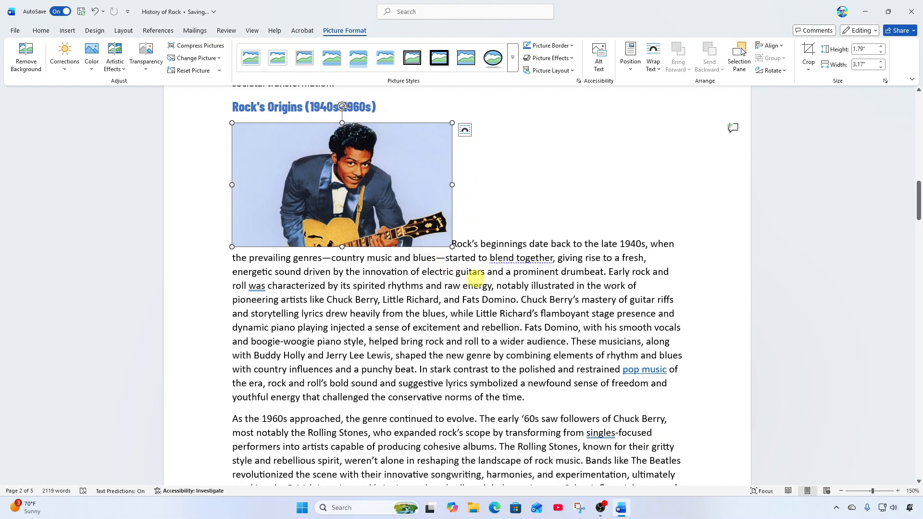
pyautogui.scroll(1, 514, 222)
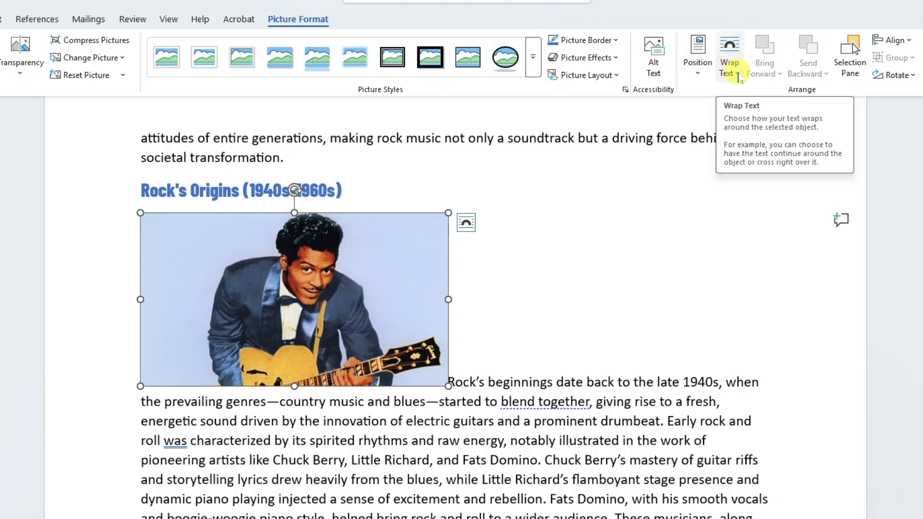
# - Set the Chuck Berry photo's text wrapping to Square
pyautogui.click(739, 77)
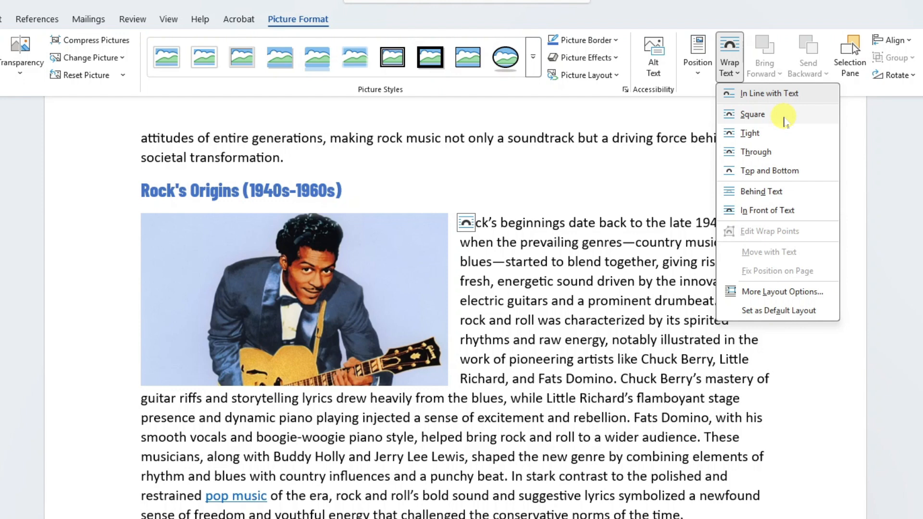
pyautogui.click(783, 118)
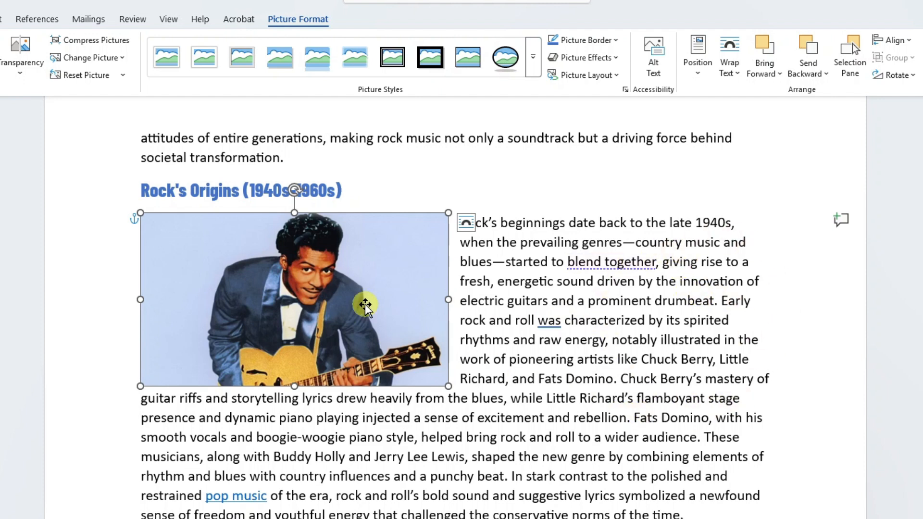
# - Drag the photo into the paragraph and back to the left, then show its Layout Options
pyautogui.moveTo(338, 299); pyautogui.dragTo(469, 400)
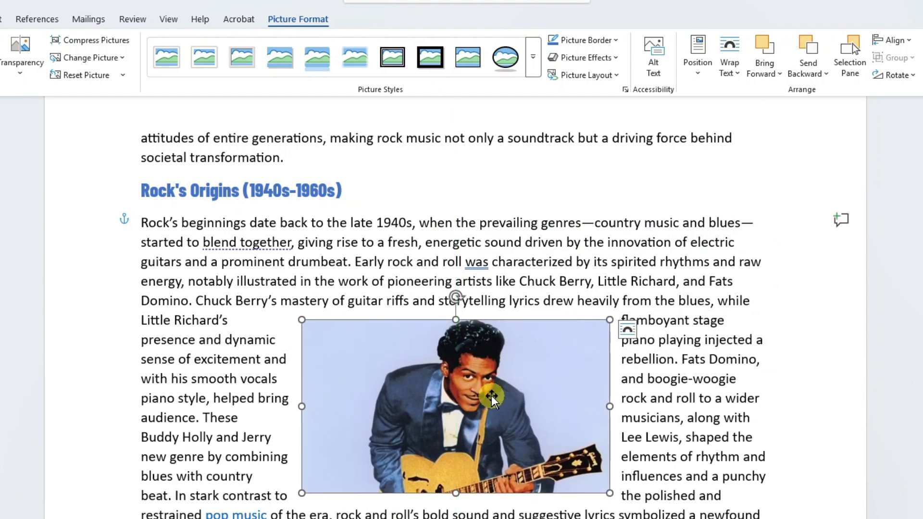
pyautogui.moveTo(491, 397); pyautogui.dragTo(328, 289)
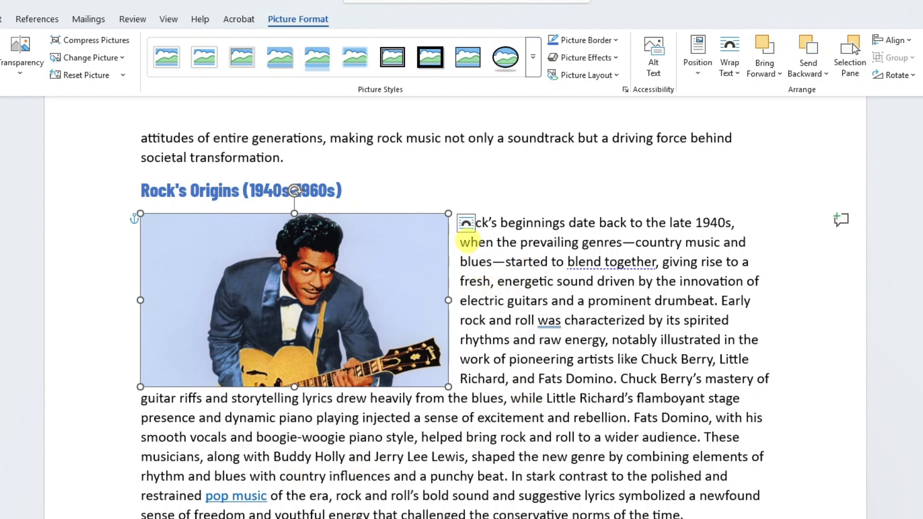
pyautogui.click(465, 224)
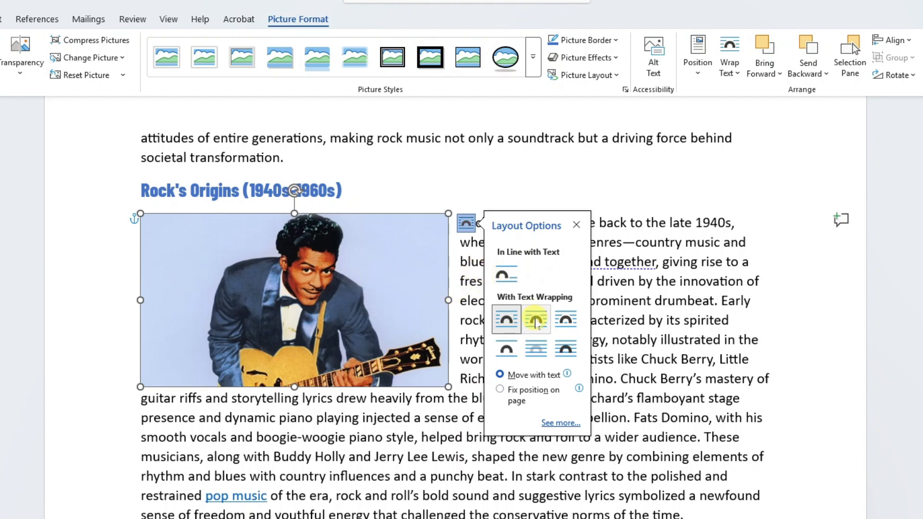
# - Change the photo's wrapping to Tight and close the Layout Options panel
pyautogui.click(535, 321)
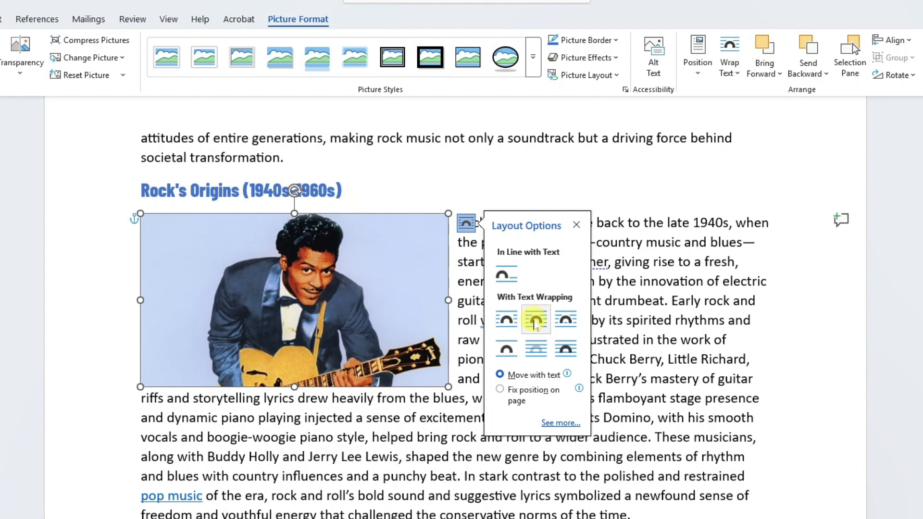
pyautogui.click(576, 225)
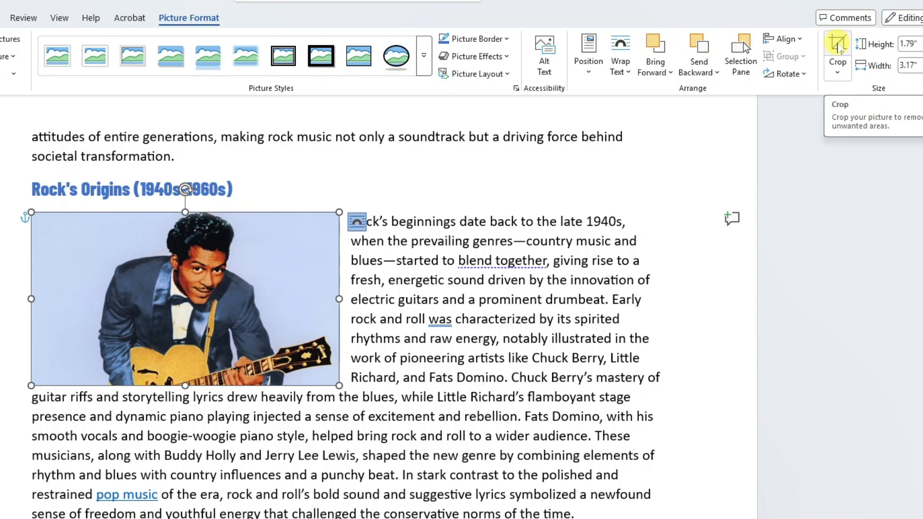
# - Crop the empty left side off the Chuck Berry photo
pyautogui.click(837, 47)
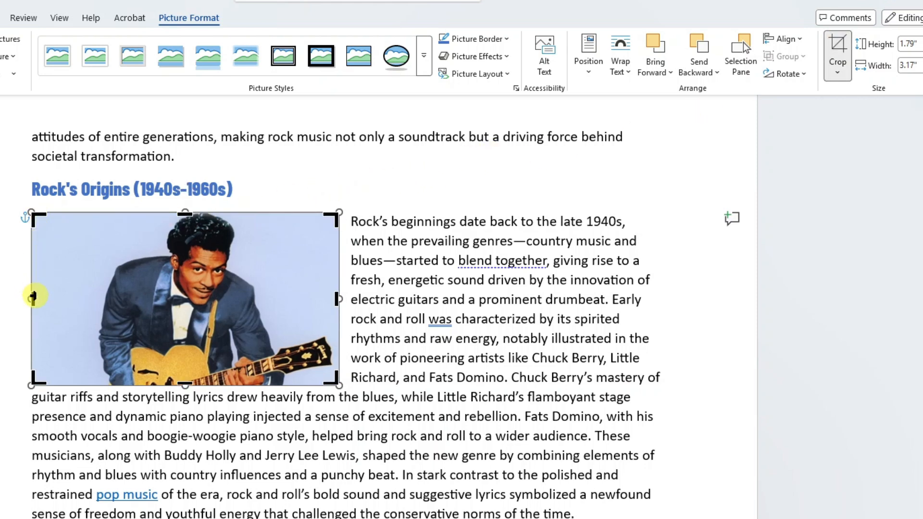
pyautogui.moveTo(31, 297); pyautogui.dragTo(90, 295)
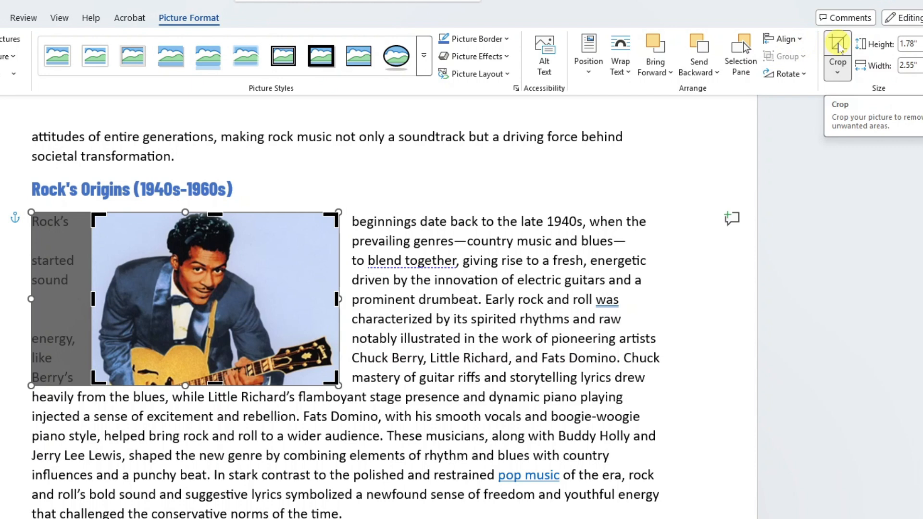
pyautogui.click(838, 47)
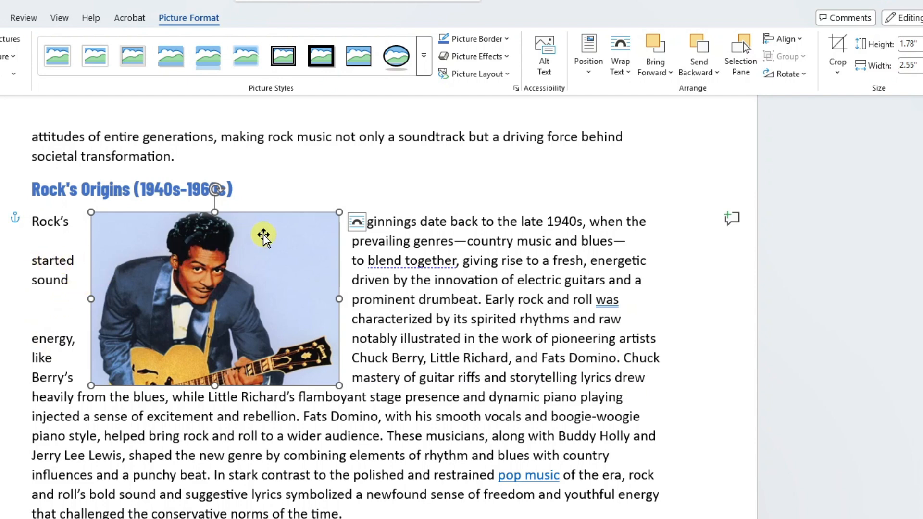
# - Move the cropped photo to the left margin beside the Rock's Origins text
pyautogui.moveTo(266, 249); pyautogui.dragTo(206, 249)
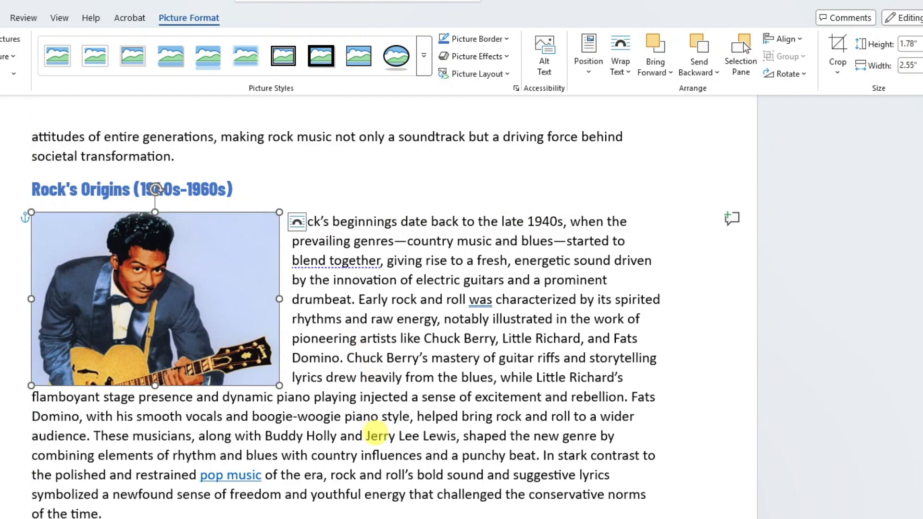
pyautogui.click(377, 435)
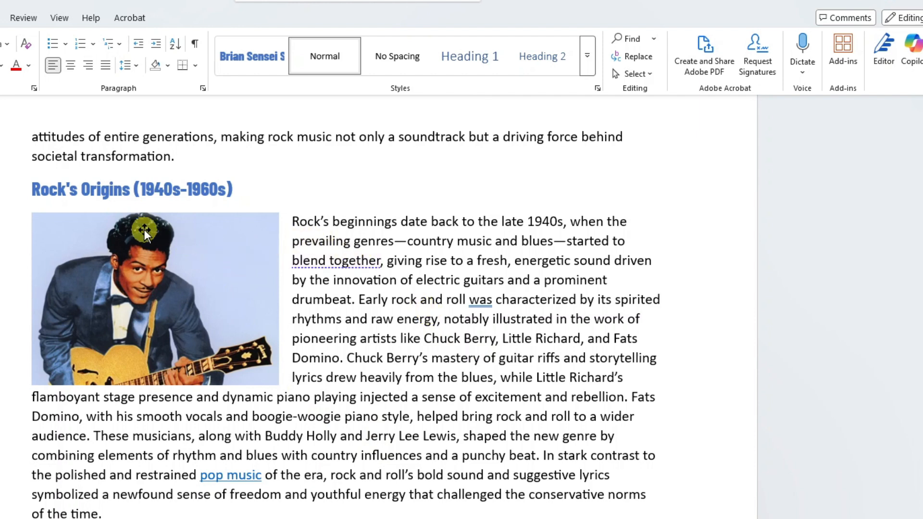
pyautogui.click(235, 255)
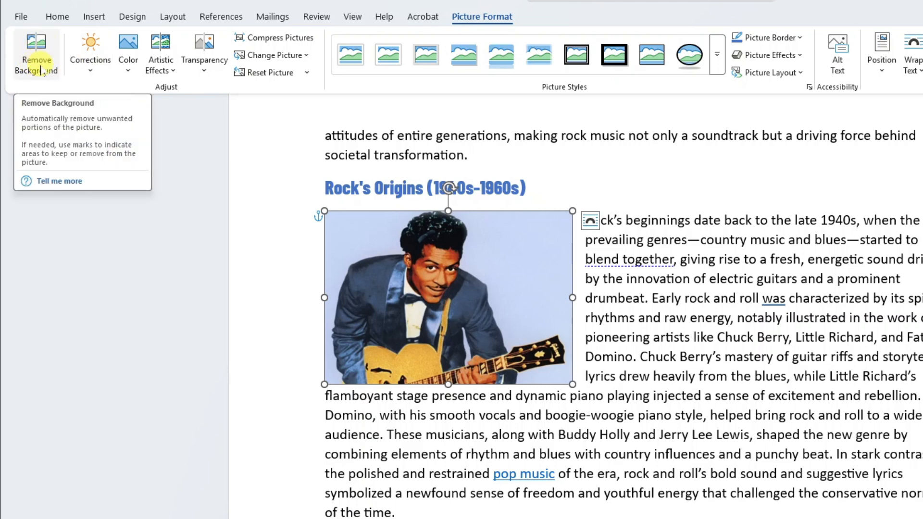
# - Remove the photo's blue background, keeping the jacket, guitar, hair and face
pyautogui.click(37, 64)
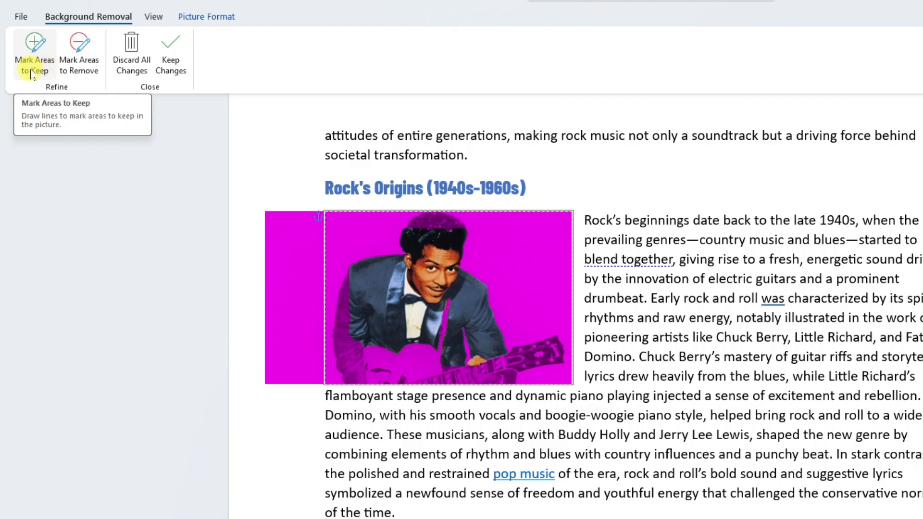
pyautogui.click(33, 51)
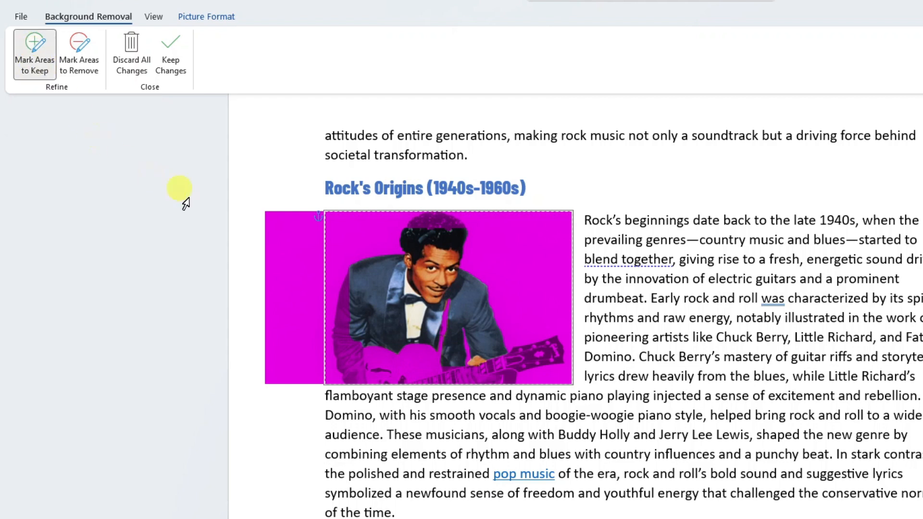
pyautogui.moveTo(341, 290)
pyautogui.mouseDown()
pyautogui.moveTo(353, 363)
pyautogui.moveTo(345, 301)
pyautogui.mouseUp()
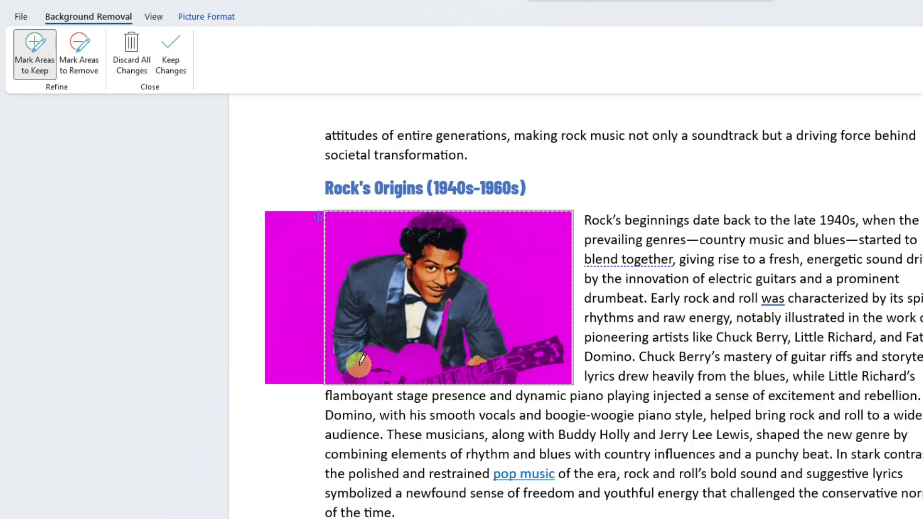
pyautogui.moveTo(364, 363)
pyautogui.mouseDown()
pyautogui.moveTo(403, 374)
pyautogui.moveTo(419, 347)
pyautogui.moveTo(498, 369)
pyautogui.moveTo(552, 348)
pyautogui.mouseUp()
pyautogui.moveTo(409, 229); pyautogui.dragTo(456, 220)
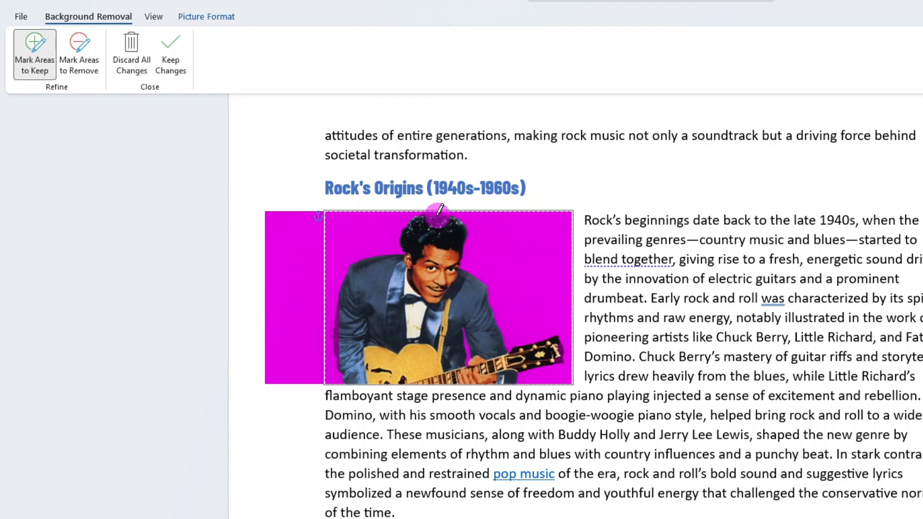
pyautogui.click(431, 260)
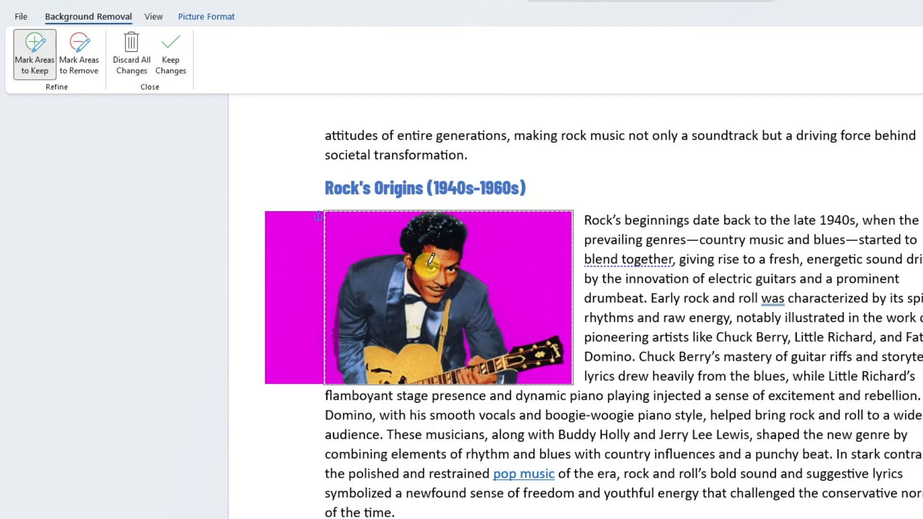
pyautogui.moveTo(334, 339); pyautogui.dragTo(335, 350)
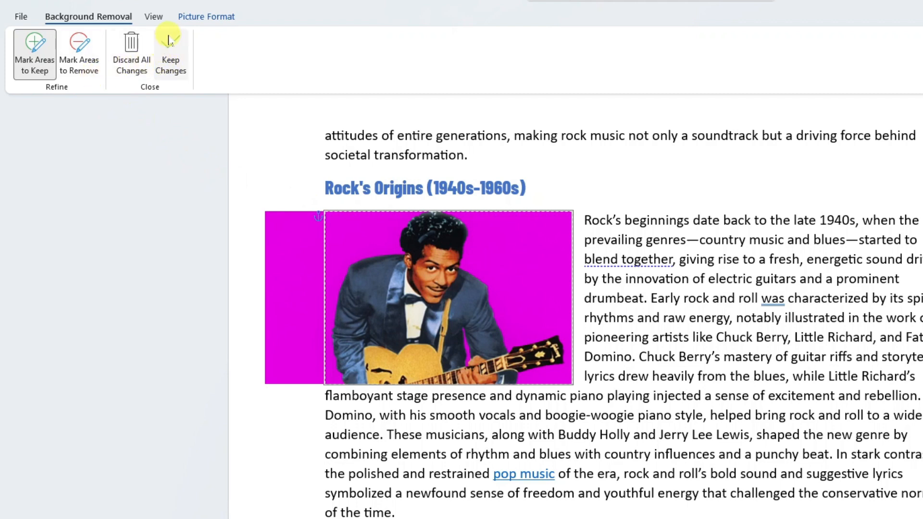
pyautogui.click(171, 63)
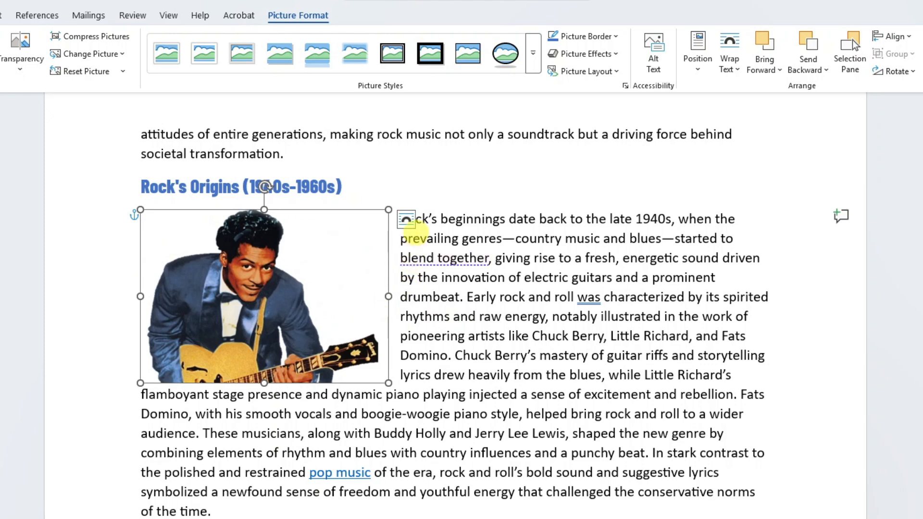
pyautogui.click(406, 220)
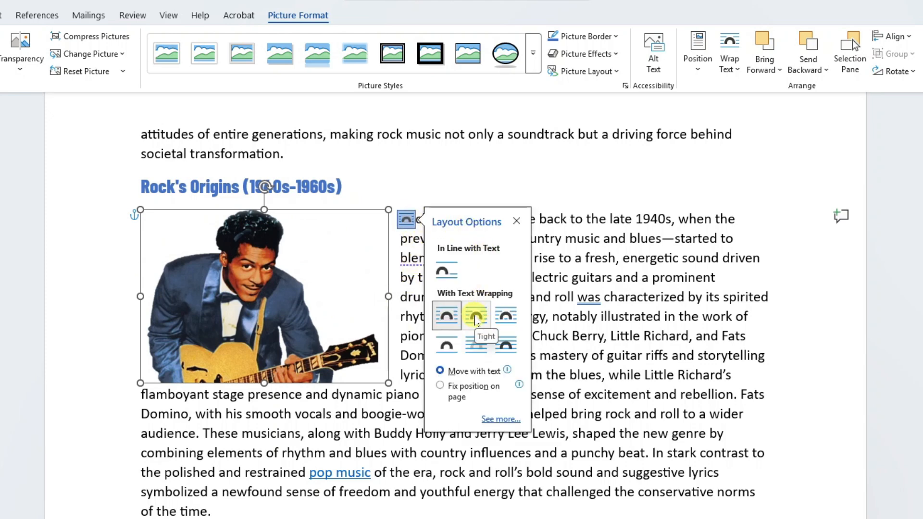
pyautogui.click(475, 318)
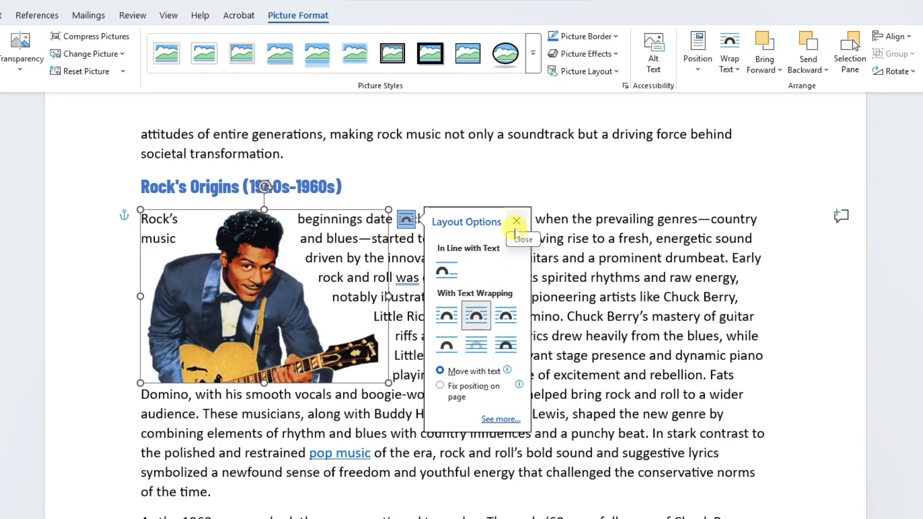
pyautogui.click(517, 222)
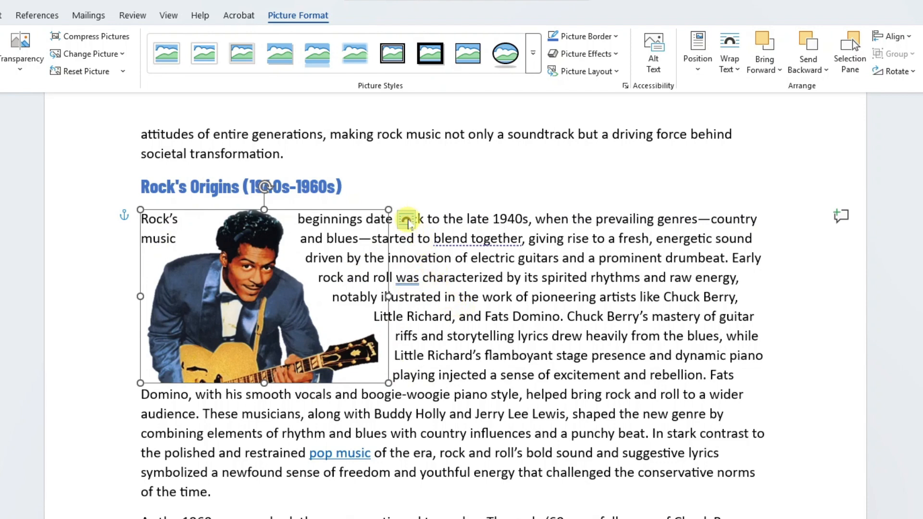
pyautogui.click(406, 220)
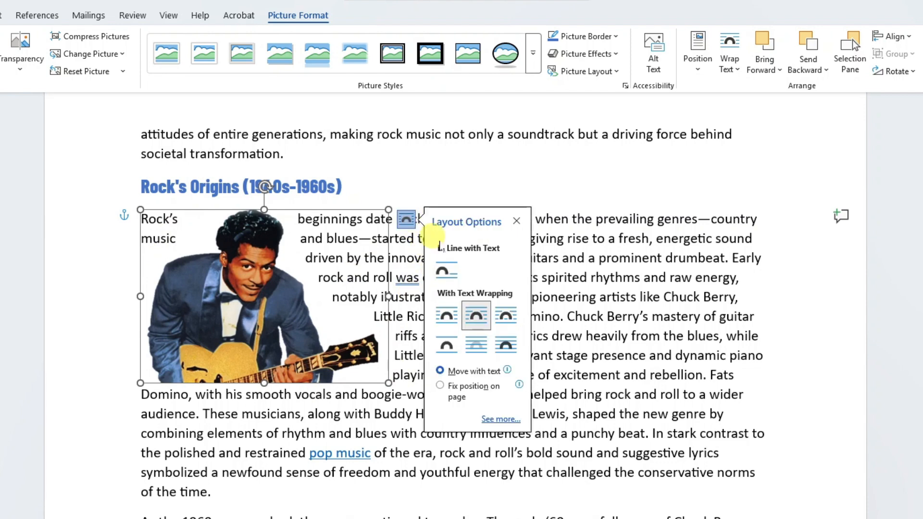
pyautogui.click(447, 317)
pyautogui.click(72, 358)
pyautogui.click(95, 459)
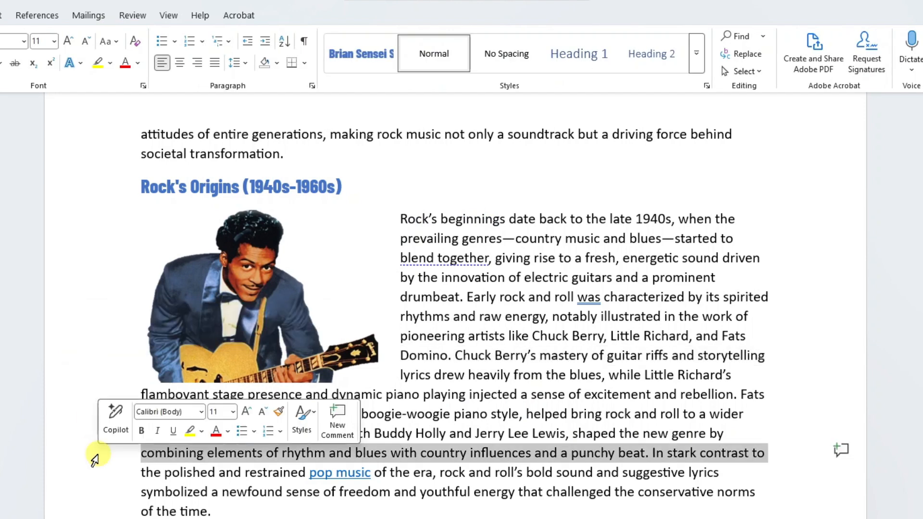
pyautogui.click(464, 184)
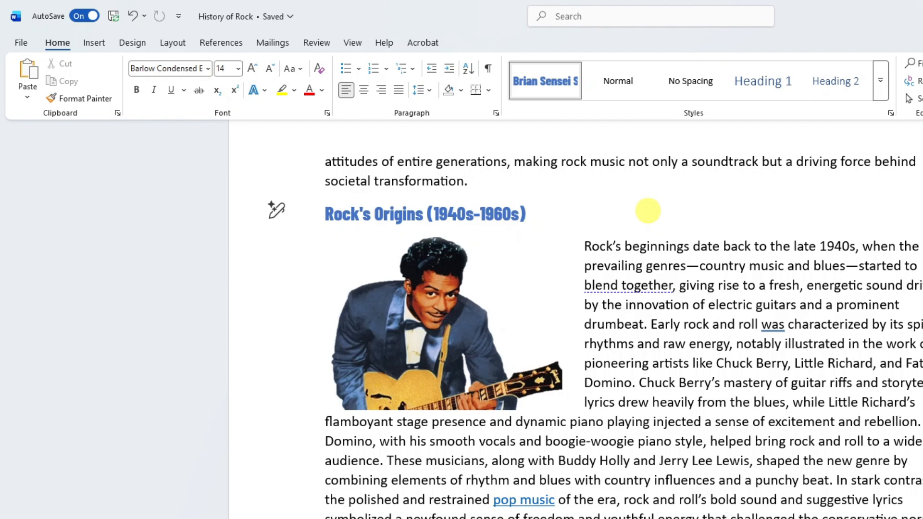
pyautogui.click(461, 311)
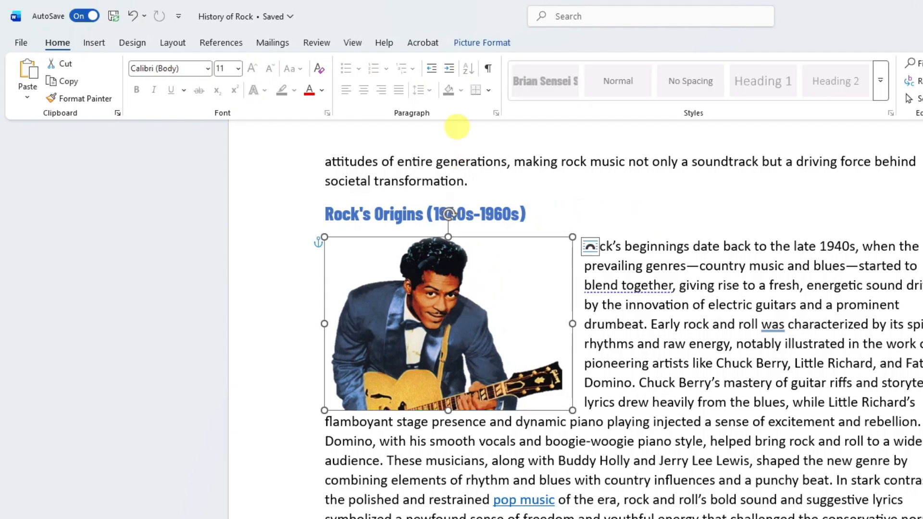
pyautogui.click(469, 44)
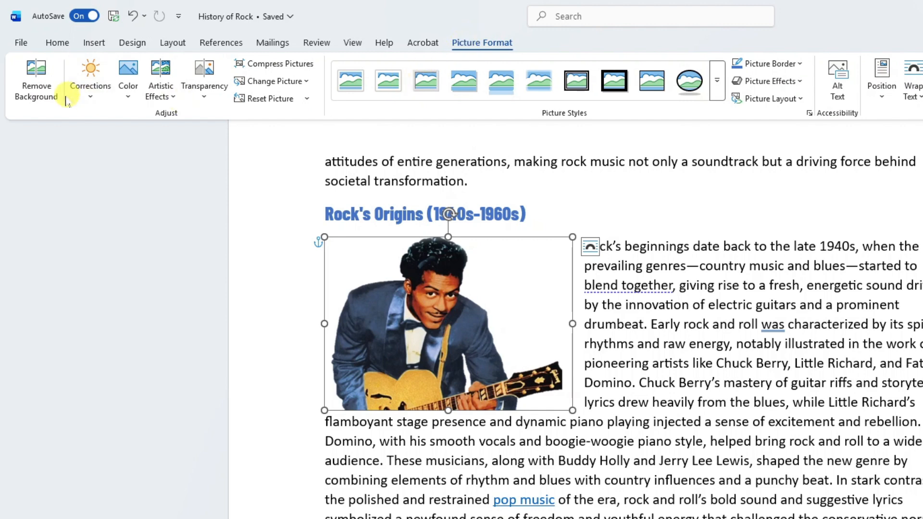
pyautogui.click(91, 96)
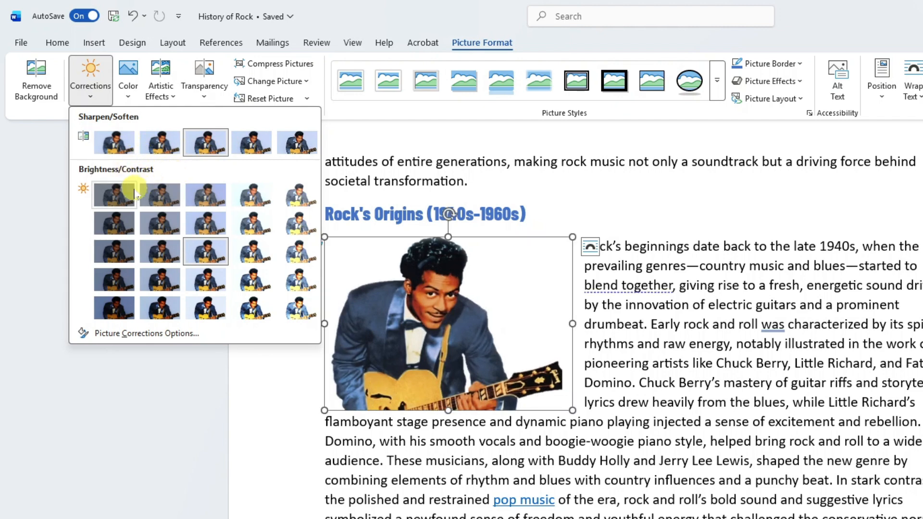
pyautogui.click(128, 99)
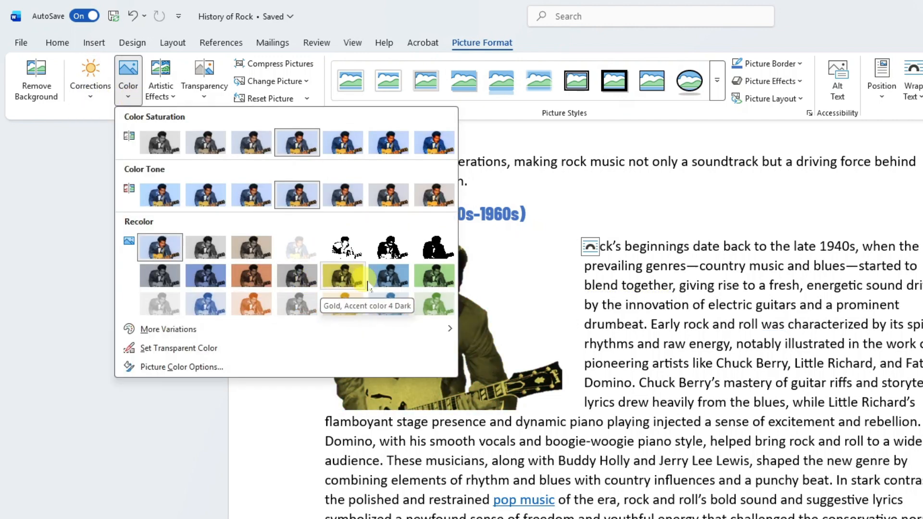
pyautogui.click(388, 283)
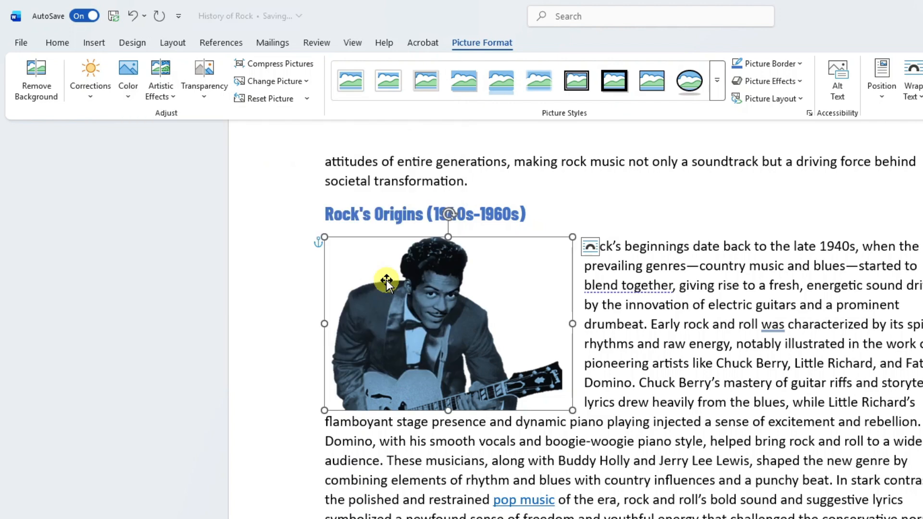
pyautogui.click(133, 18)
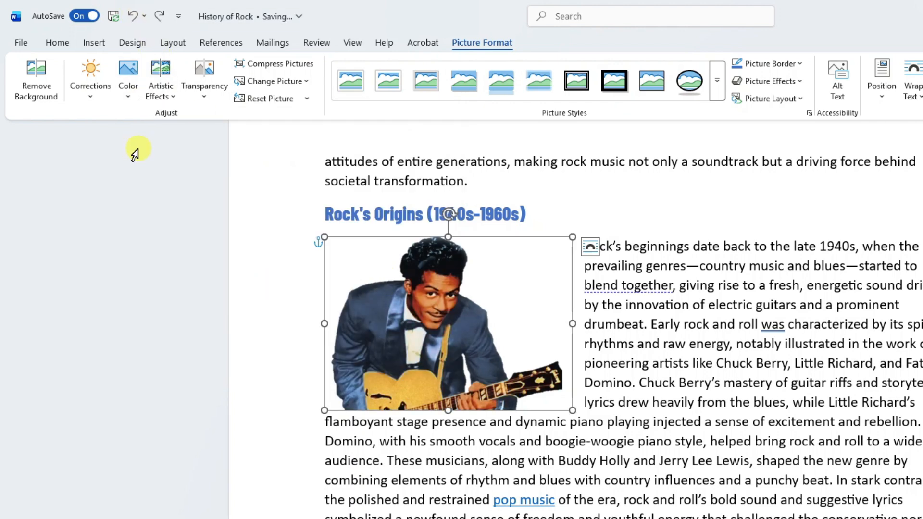
pyautogui.click(174, 97)
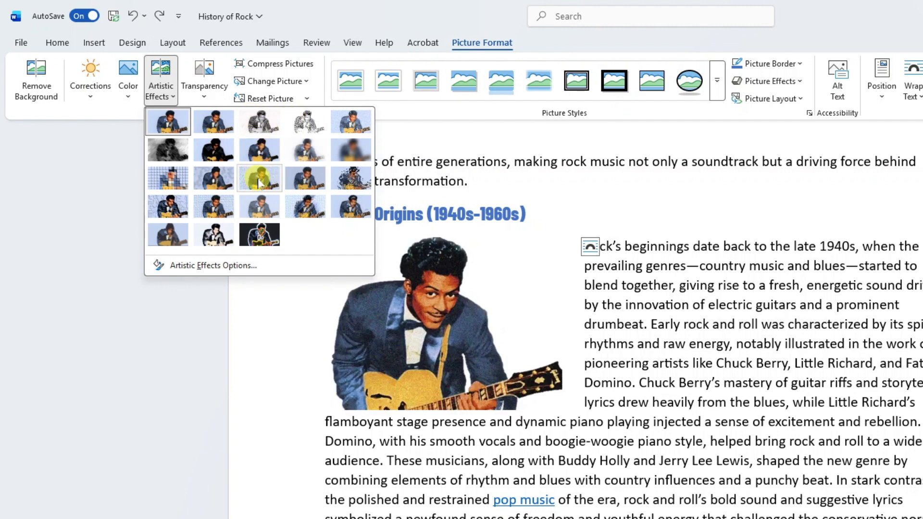
pyautogui.click(305, 202)
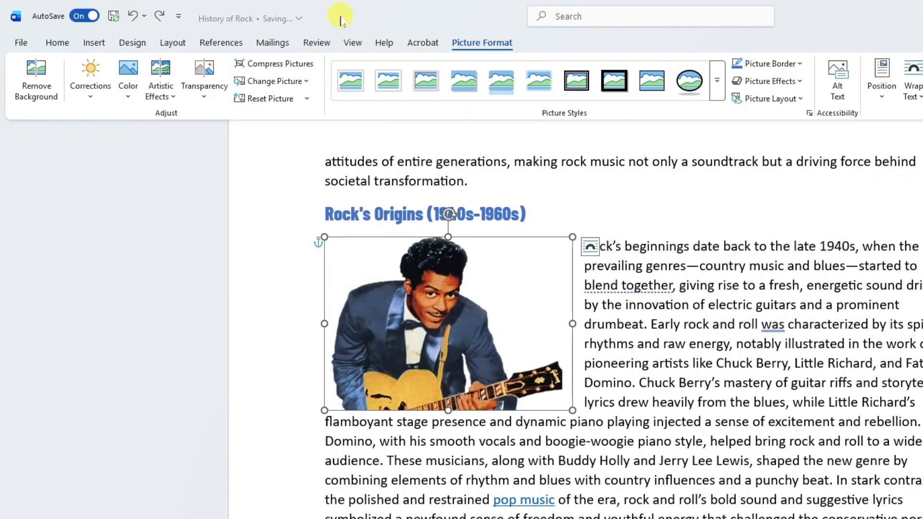
pyautogui.click(204, 103)
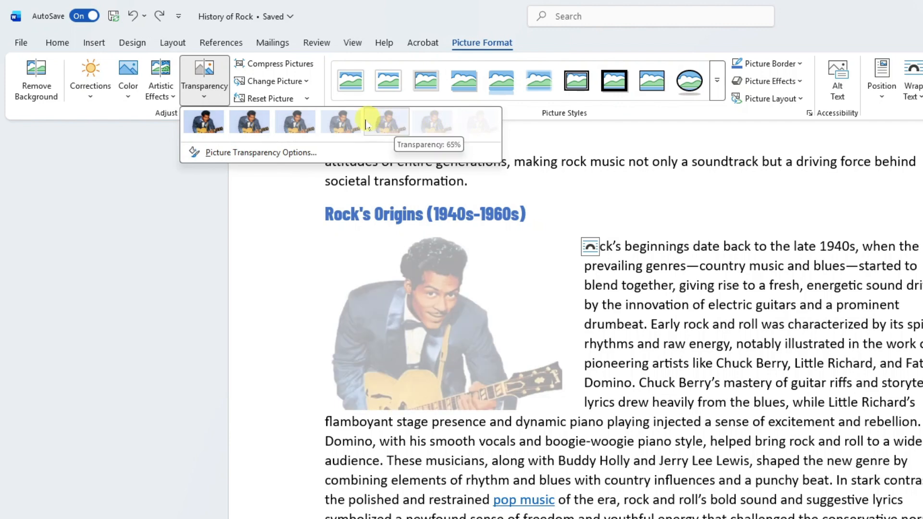
pyautogui.click(204, 96)
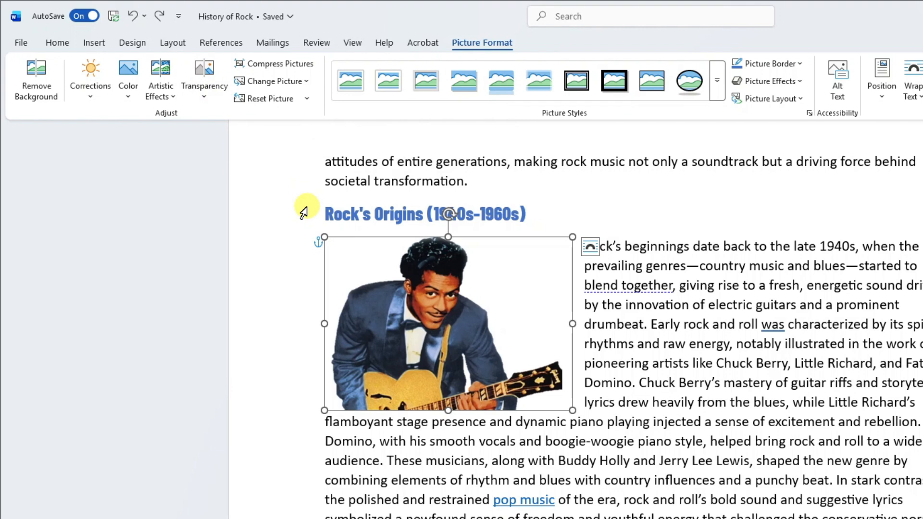